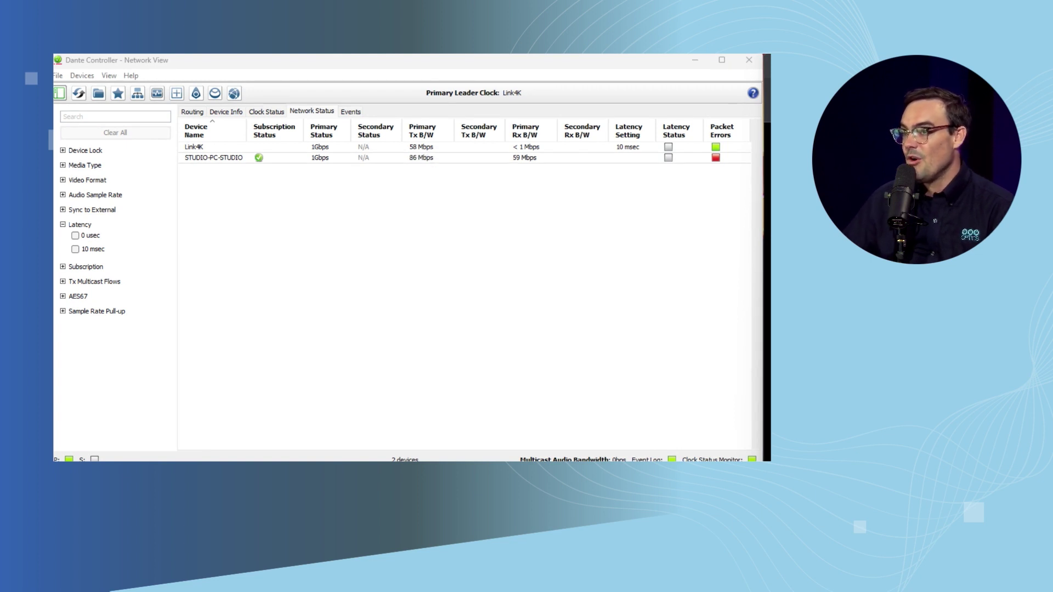
Step: Show Dante Controller's Routing tab with Link4K and STUDIO-PC-STUDIO listed
left_click(194, 113)
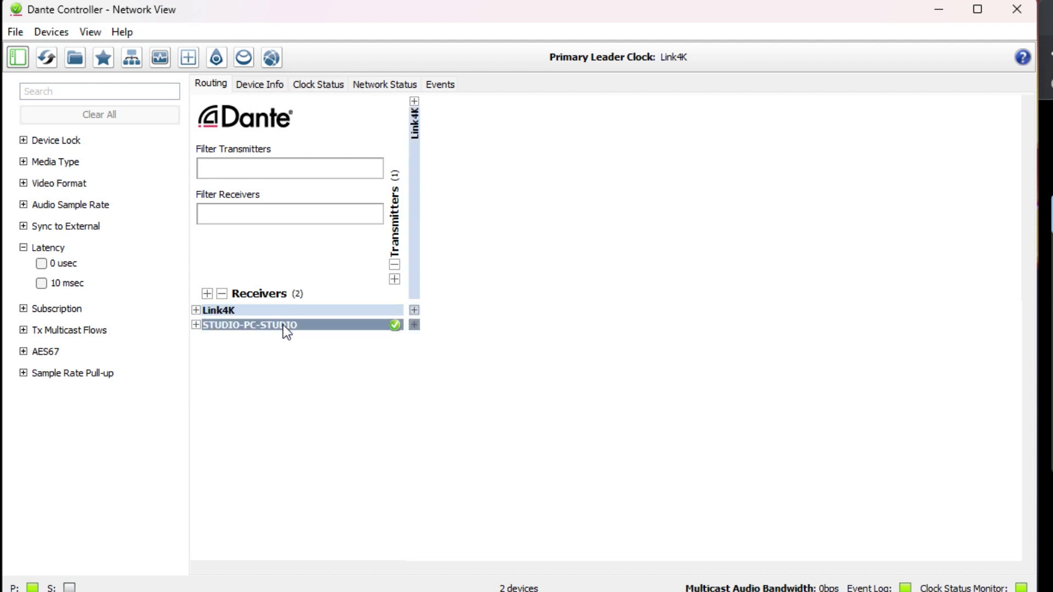
Step: Expand Link4K under both Receivers and Transmitters to reveal channels 01 and 02
left_click(197, 312)
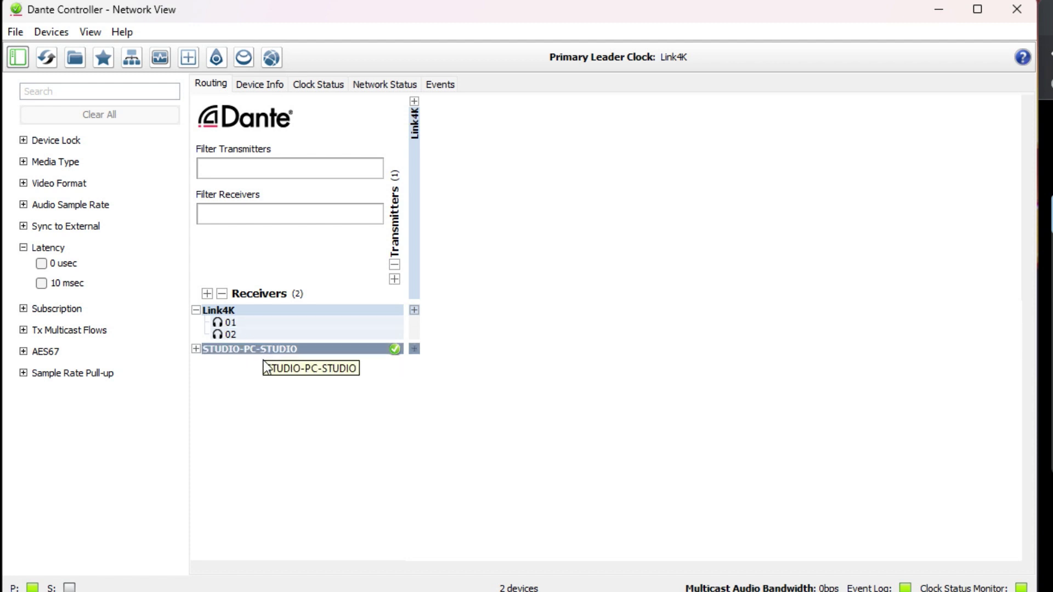
left_click(414, 102)
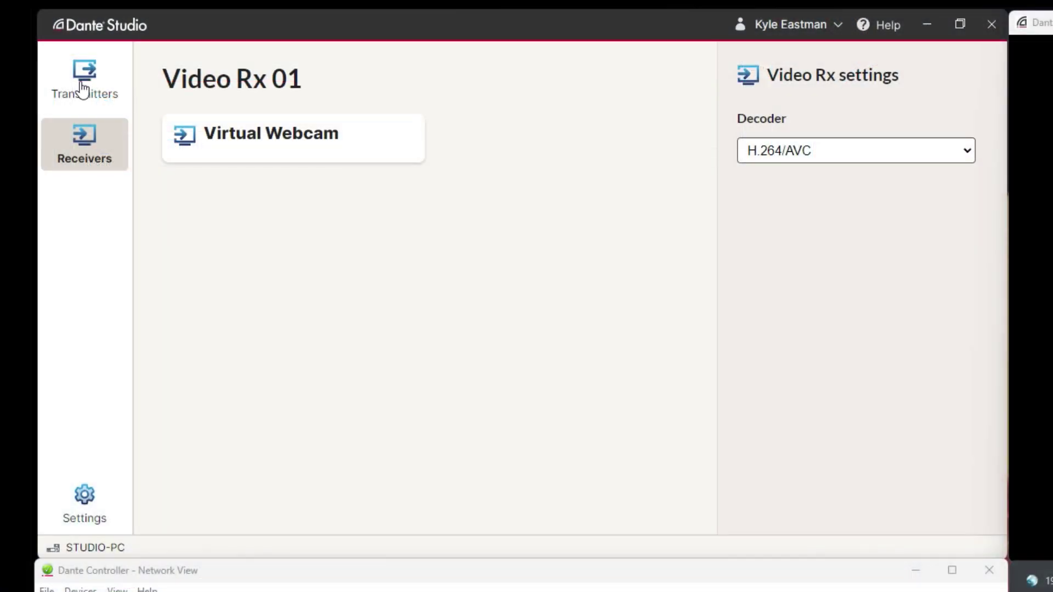
Step: Glance at Transmitters, then keep H.264/AVC as the decoder for Video Rx 01 Virtual Webcam
left_click(82, 89)
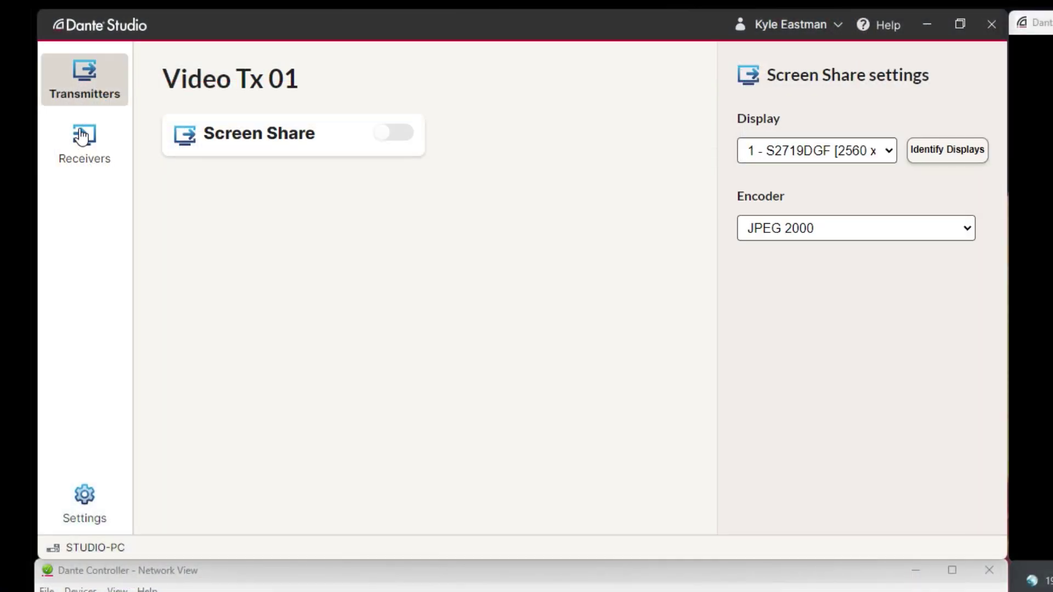
left_click(82, 159)
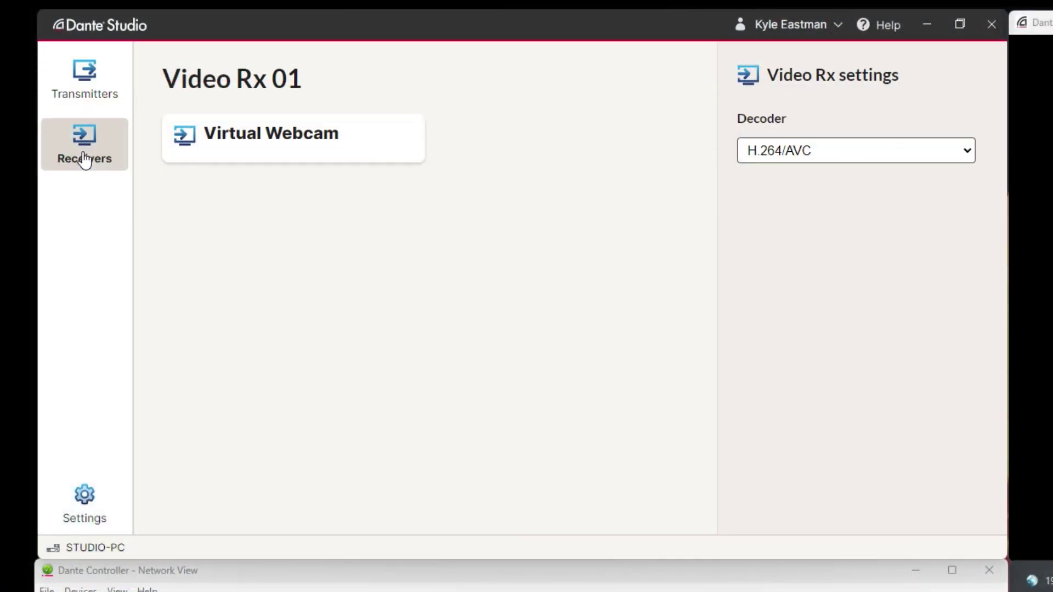
left_click(886, 158)
left_click(884, 158)
left_click(769, 156)
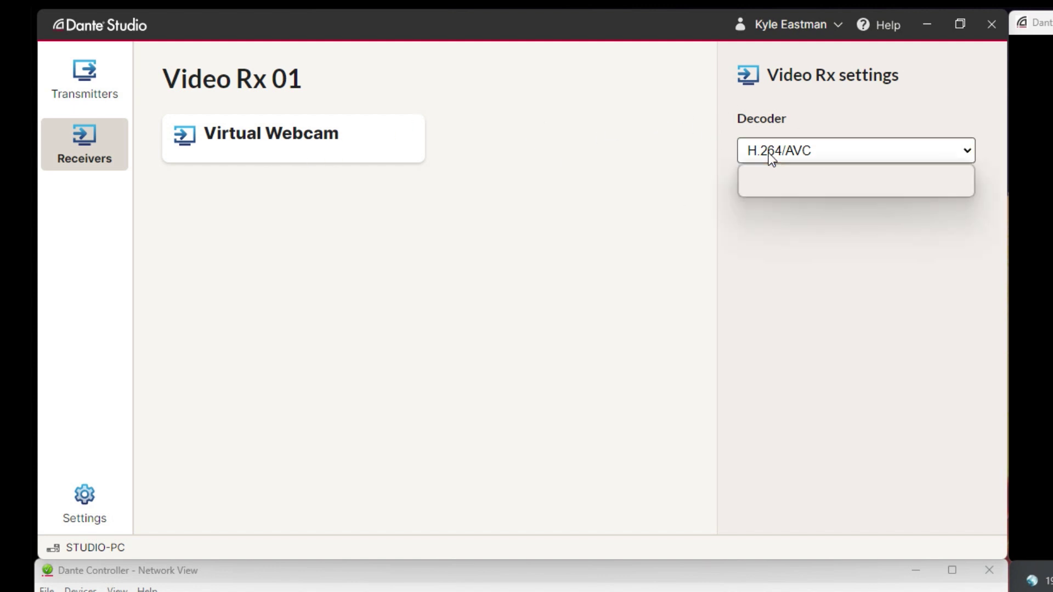
left_click(772, 188)
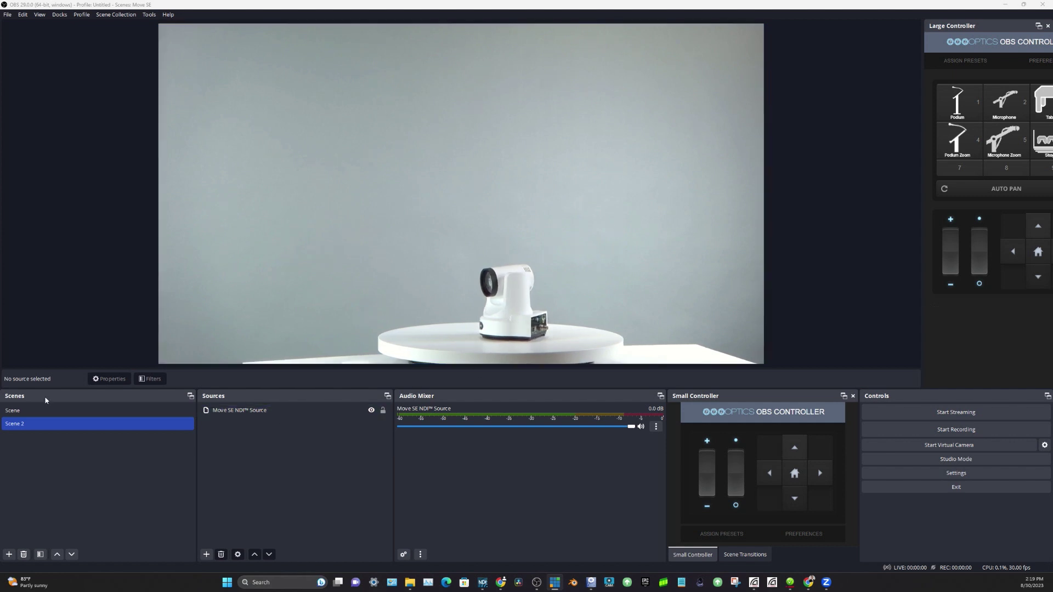
Step: Tilt, pan and zoom the Move SE PTZ camera to frame the white camera's back panel closely
left_click(796, 498)
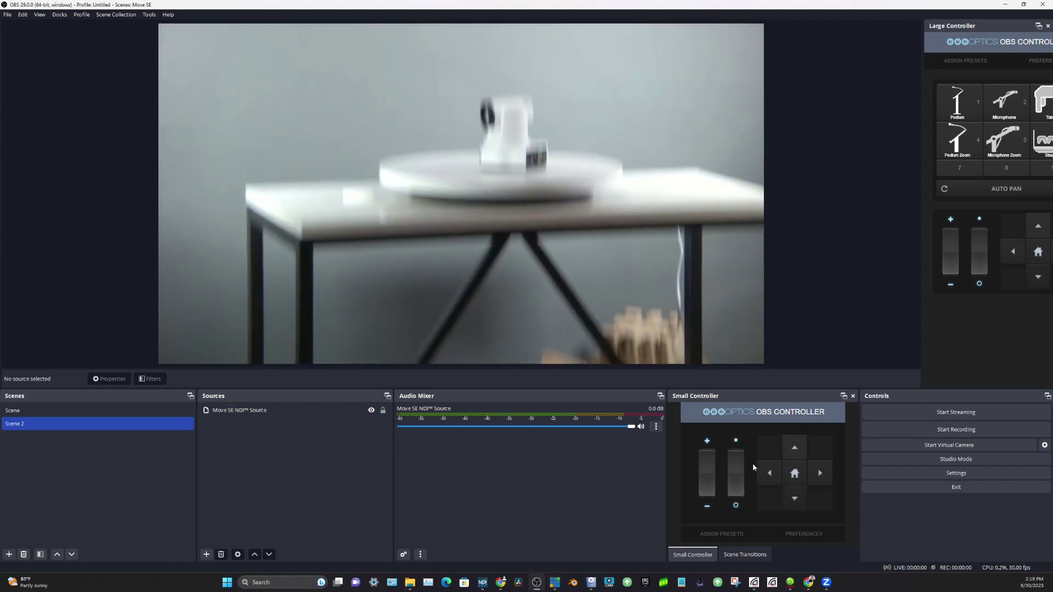
left_click(794, 445)
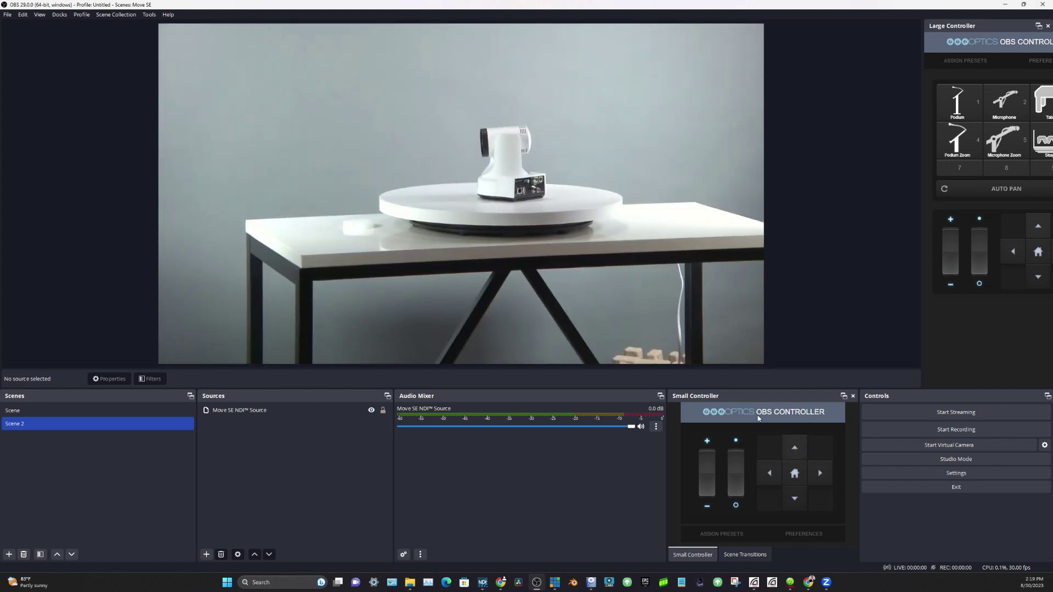
left_click_drag(707, 459, 707, 446)
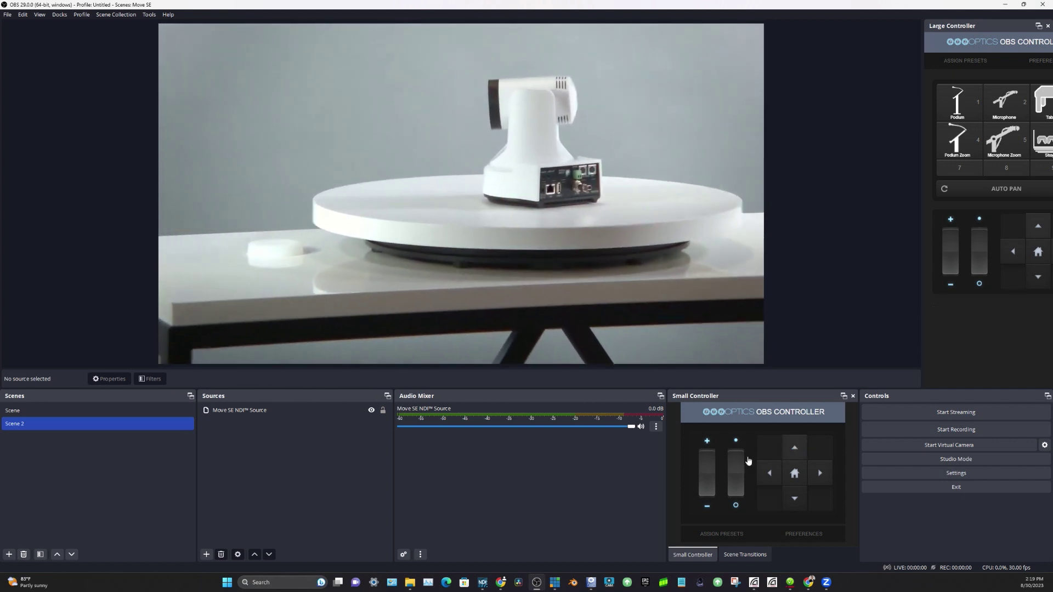
left_click(788, 455)
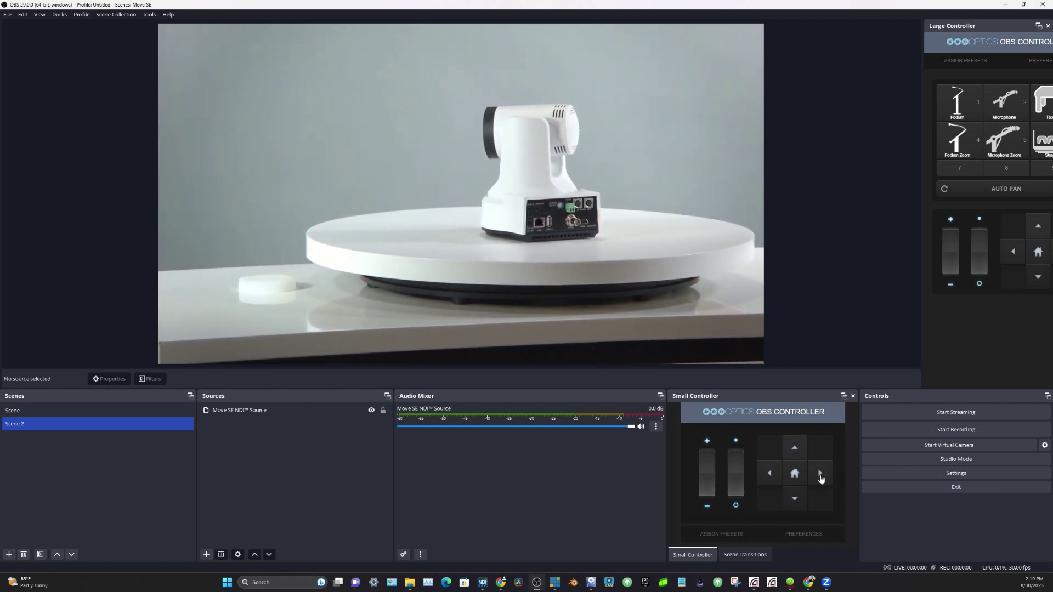
left_click(820, 473)
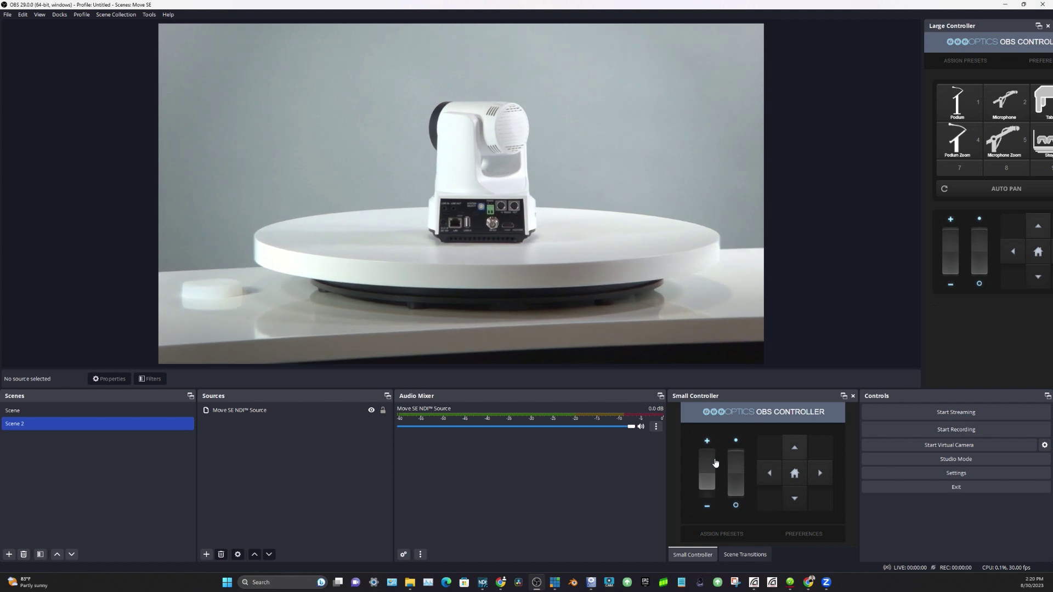
left_click_drag(716, 461, 705, 495)
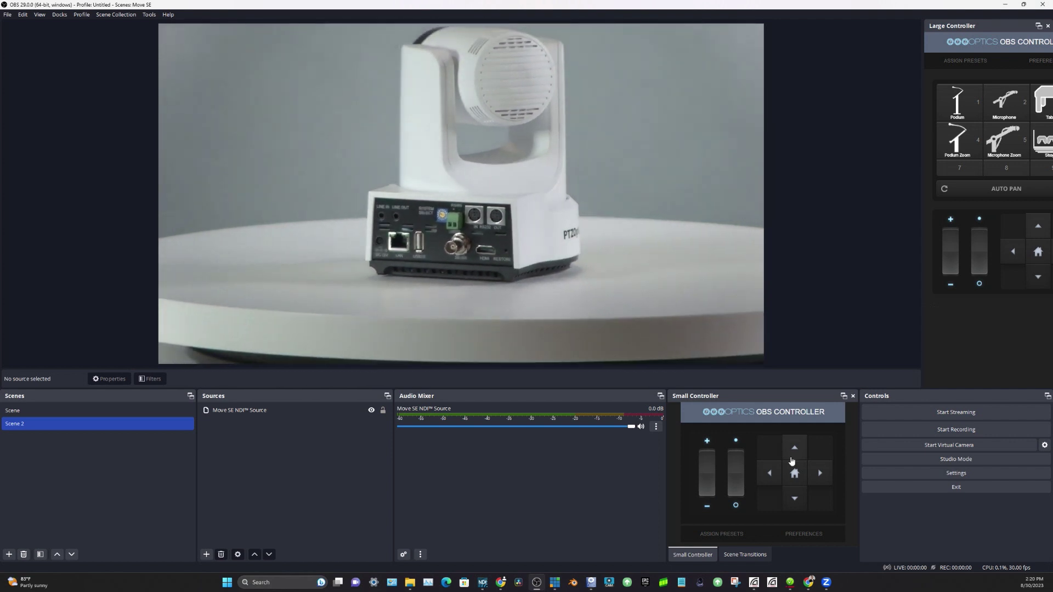
left_click(794, 448)
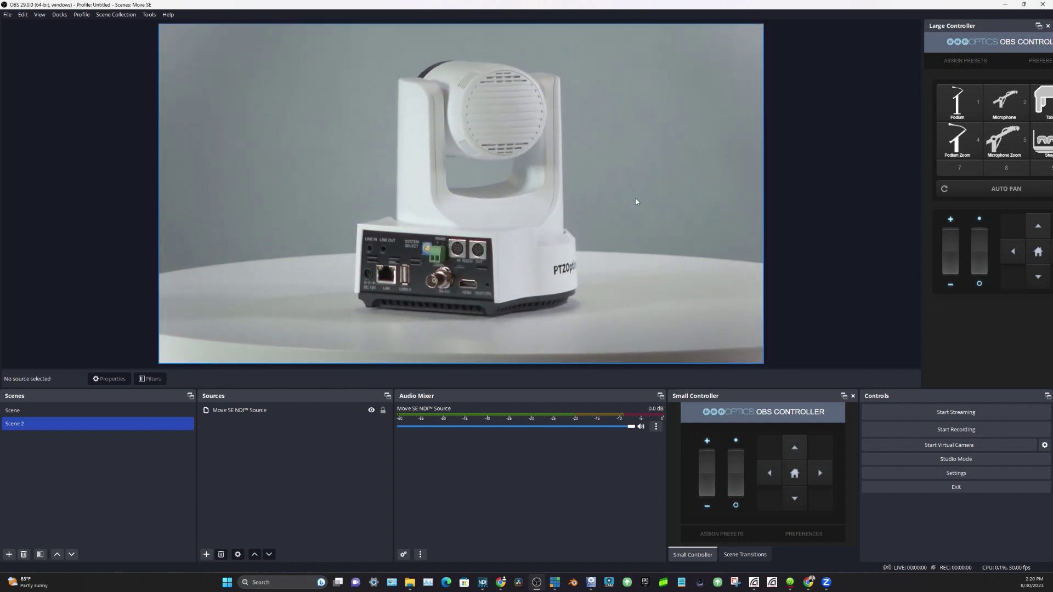
Step: Add a new scene named 'DANTE CAMERA'
left_click(9, 555)
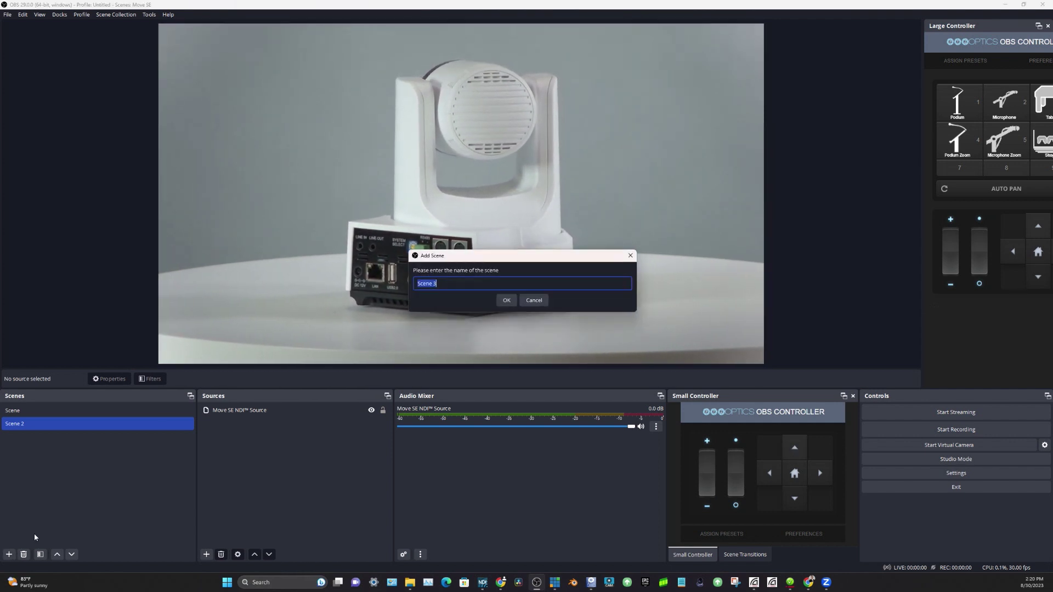
type("DANTE CAMERA")
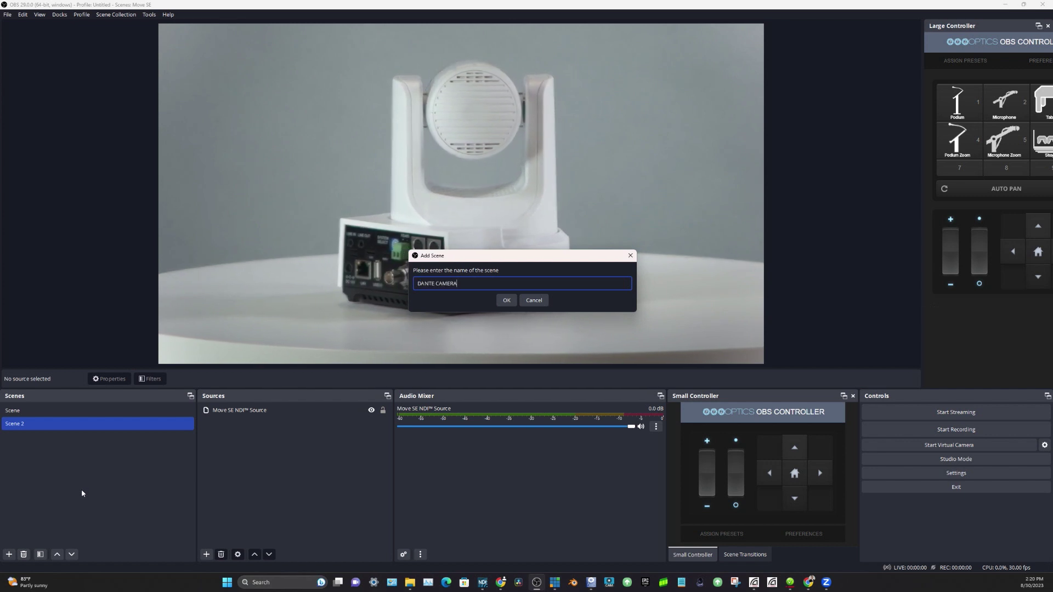
key("Return")
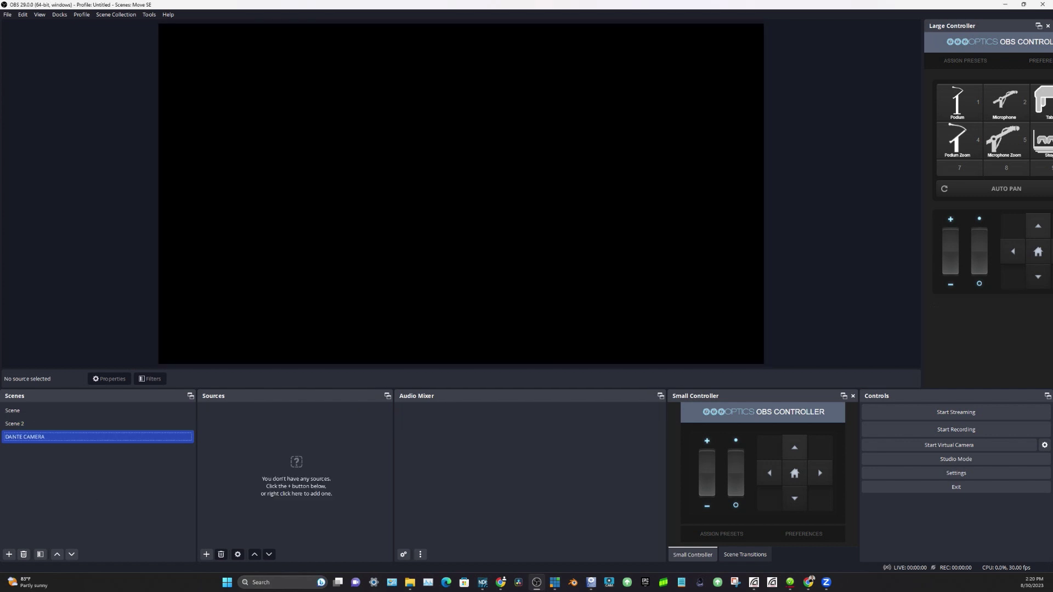
Step: Add a Video Capture Device source 'DANTE CAM' using the Dante Studio device
left_click(206, 555)
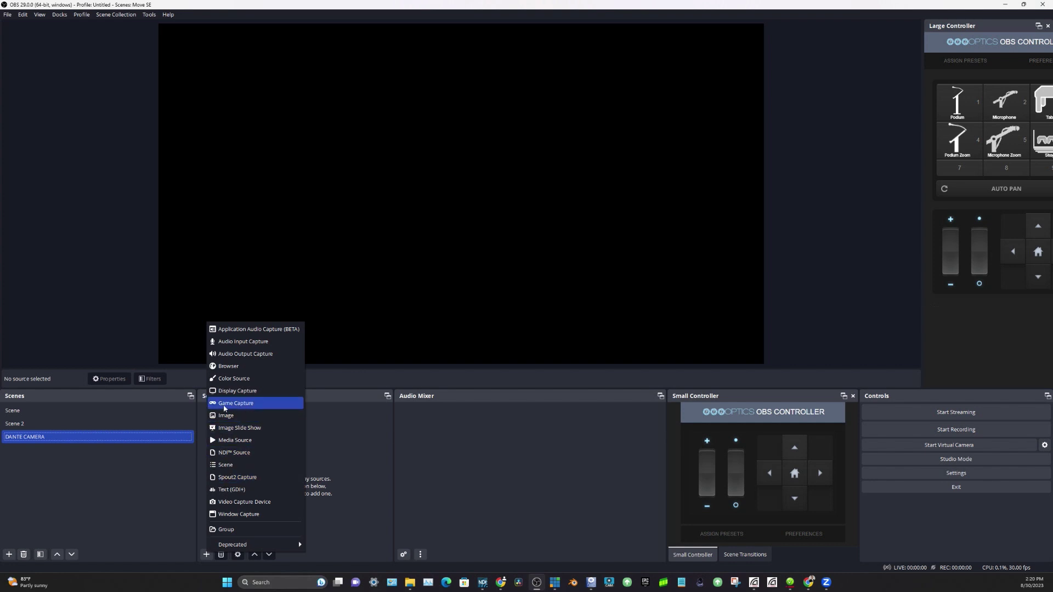
left_click(243, 502)
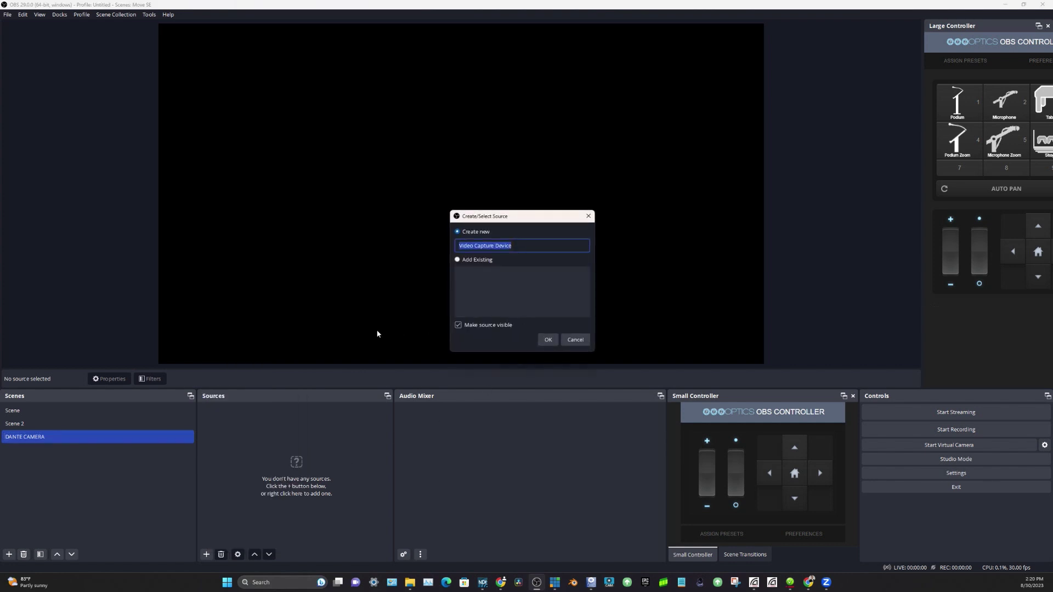
type("DANTE CAM")
key("Return")
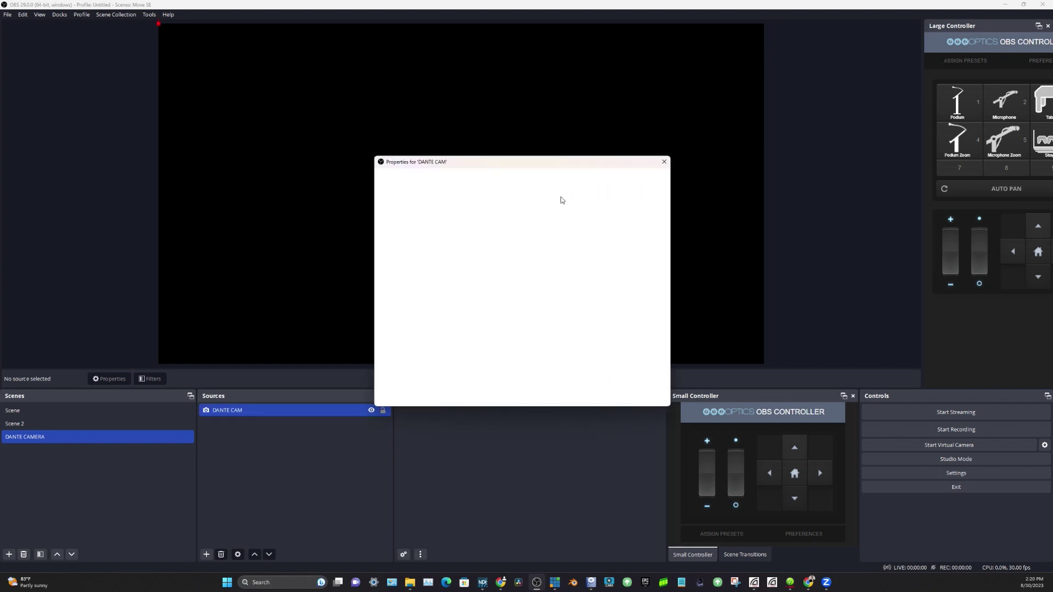
left_click(625, 291)
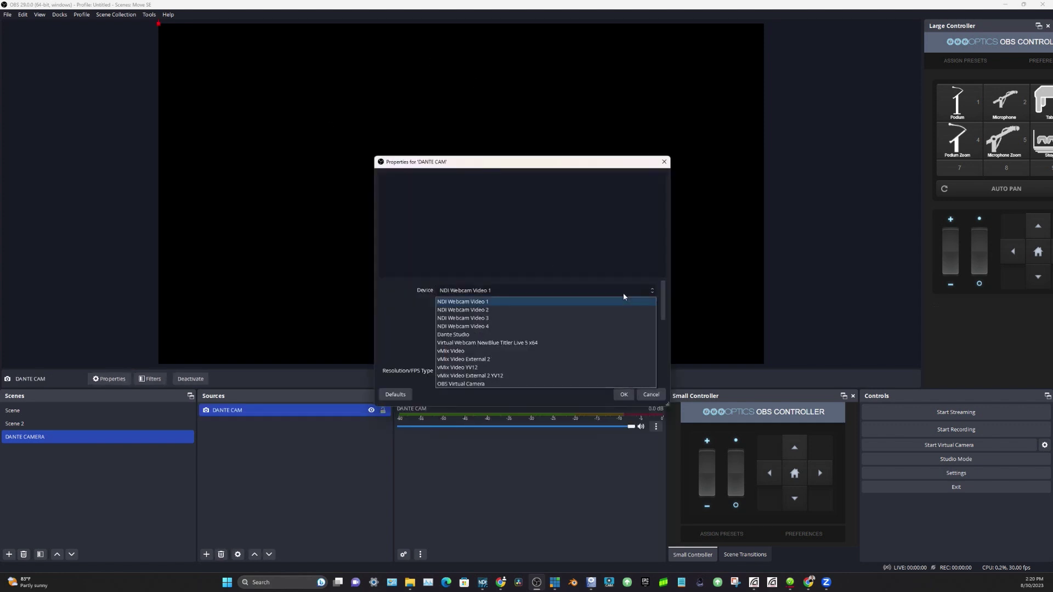
left_click(616, 333)
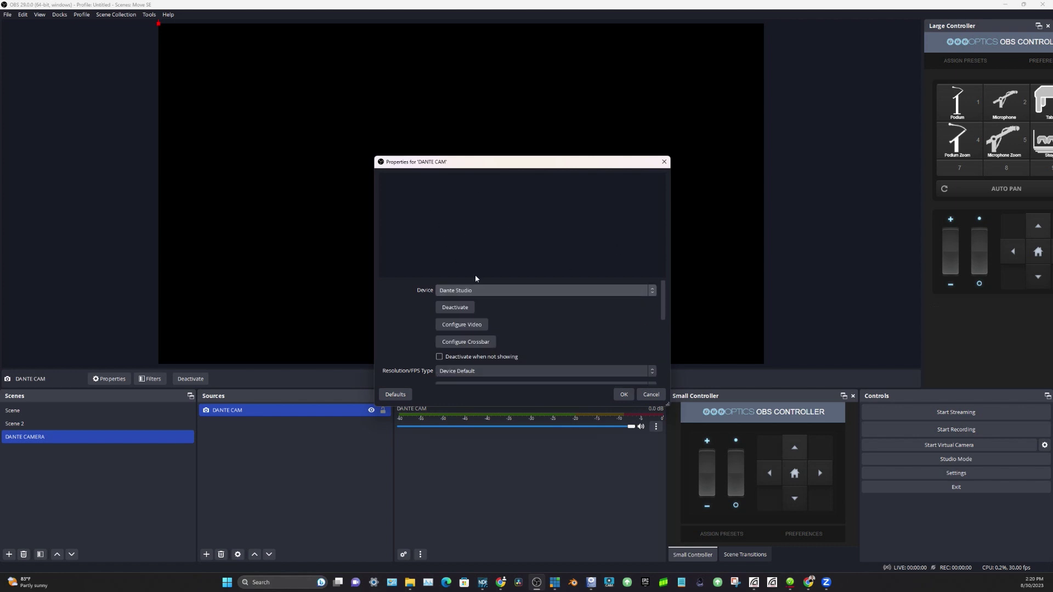
key("Return")
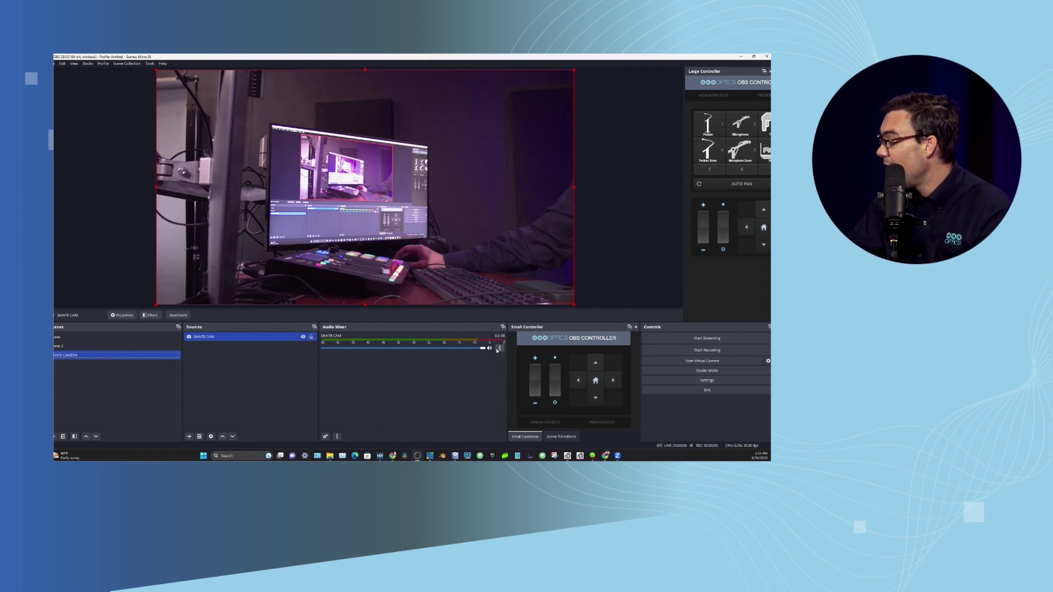
left_click(462, 389)
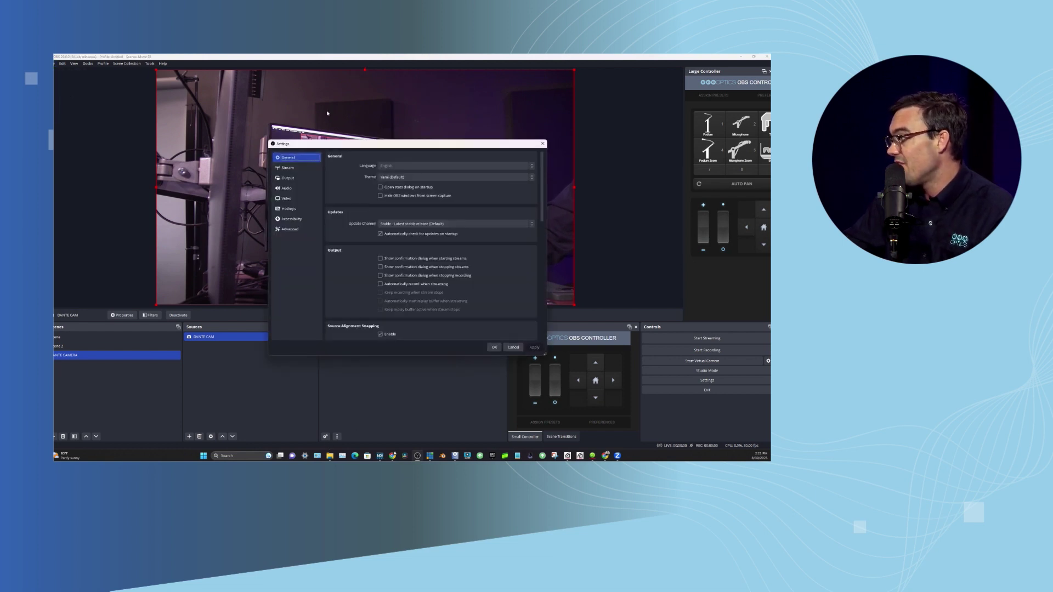
left_click(293, 190)
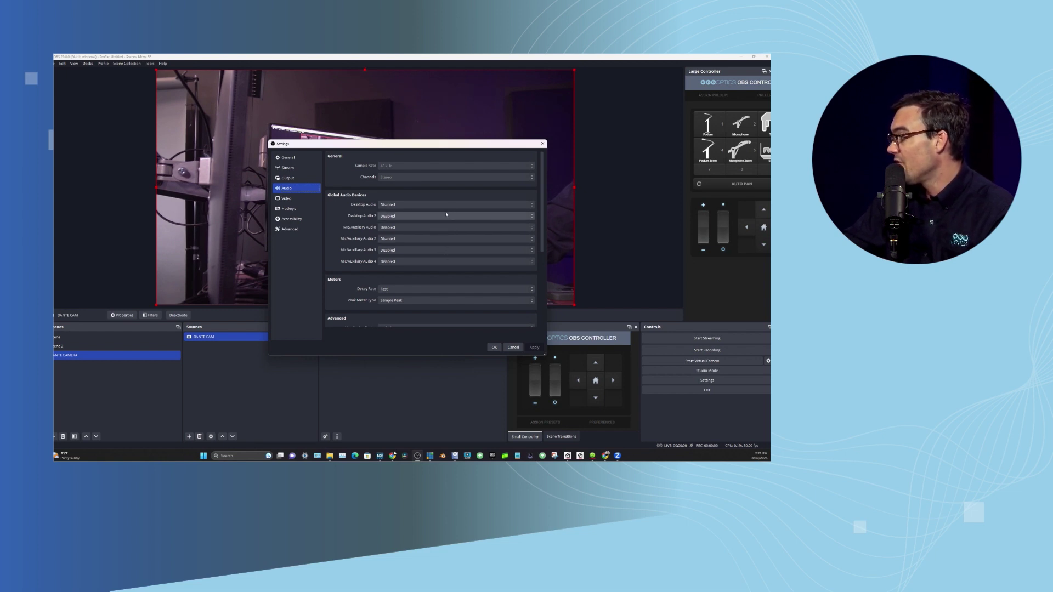
left_click(415, 206)
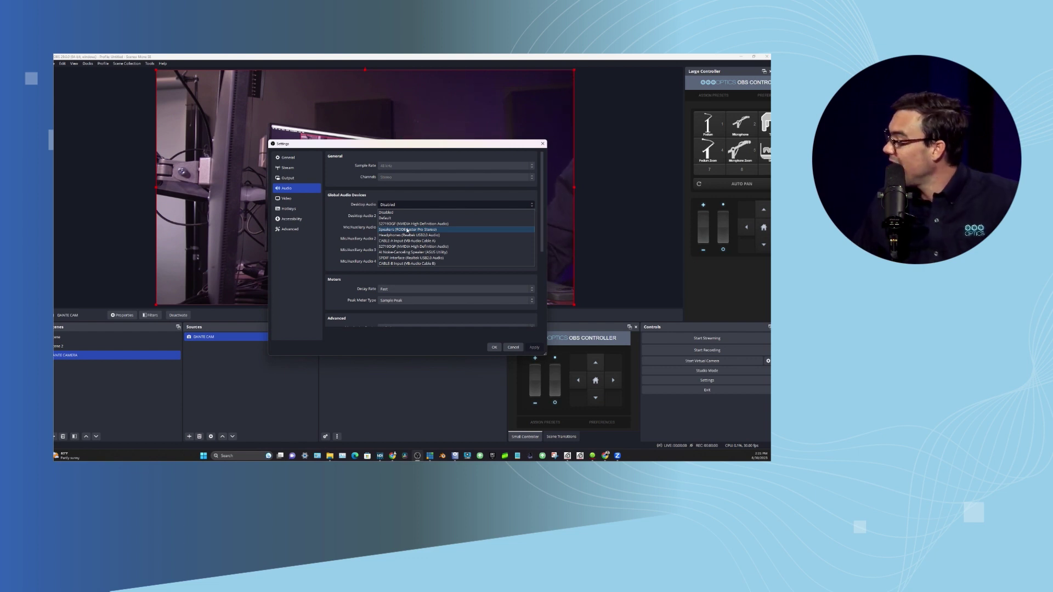
left_click(360, 210)
left_click(513, 347)
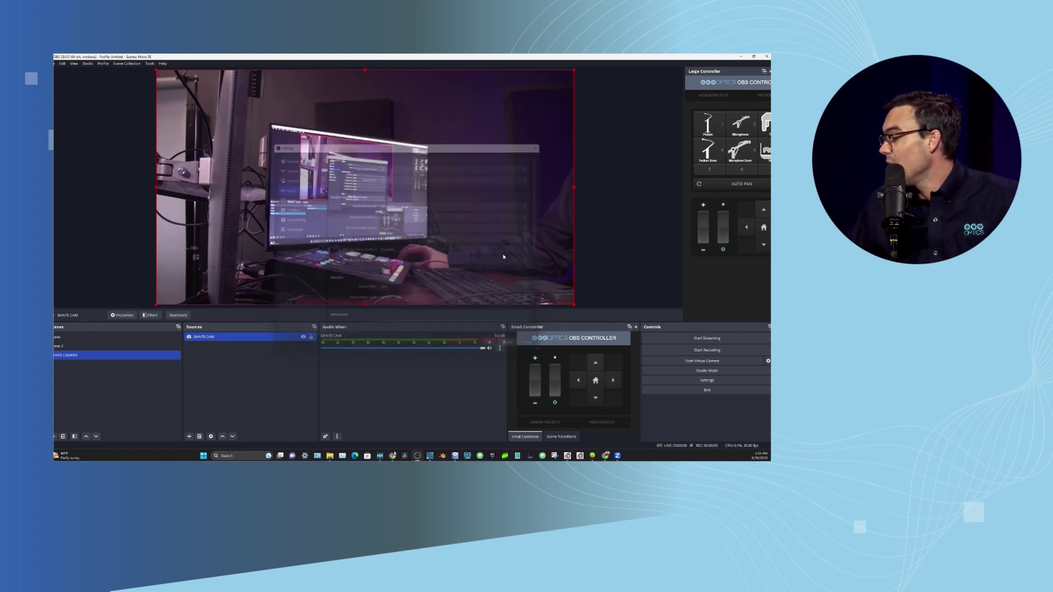